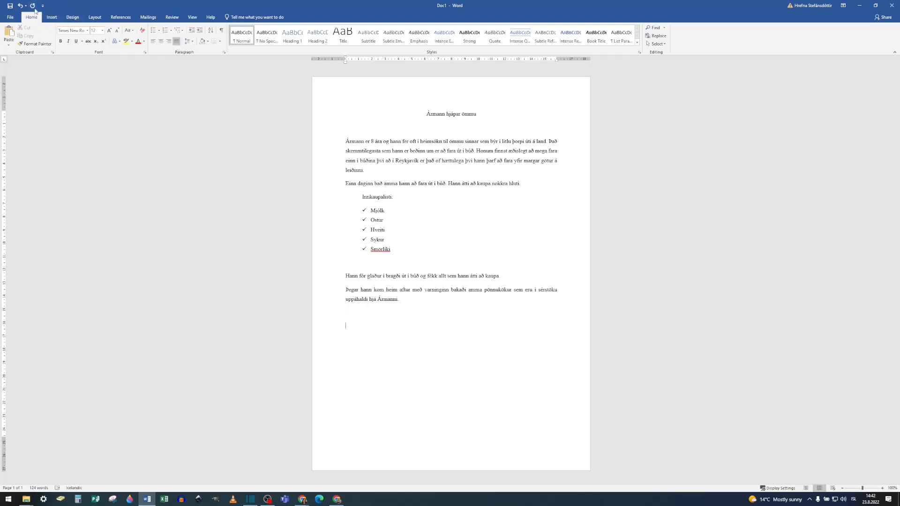
Step: Insert a table with seven columns and three rows below the last paragraph
click(52, 17)
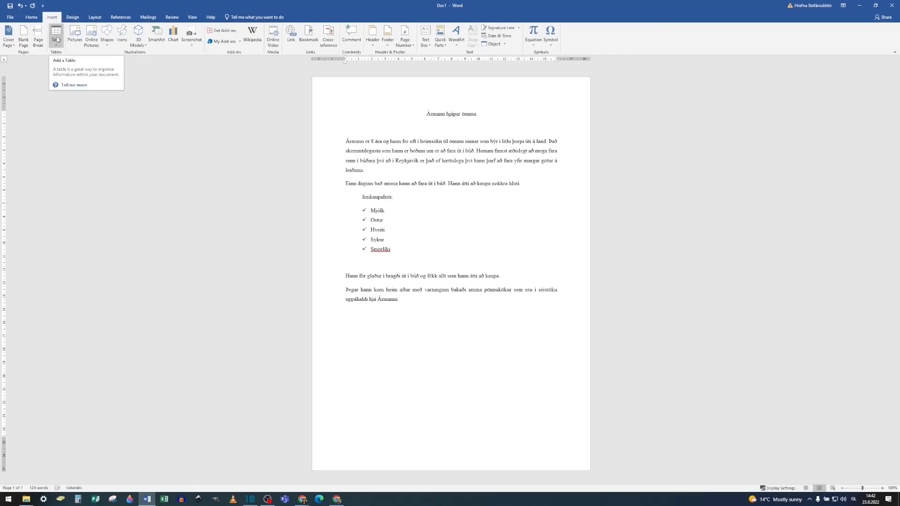
click(57, 41)
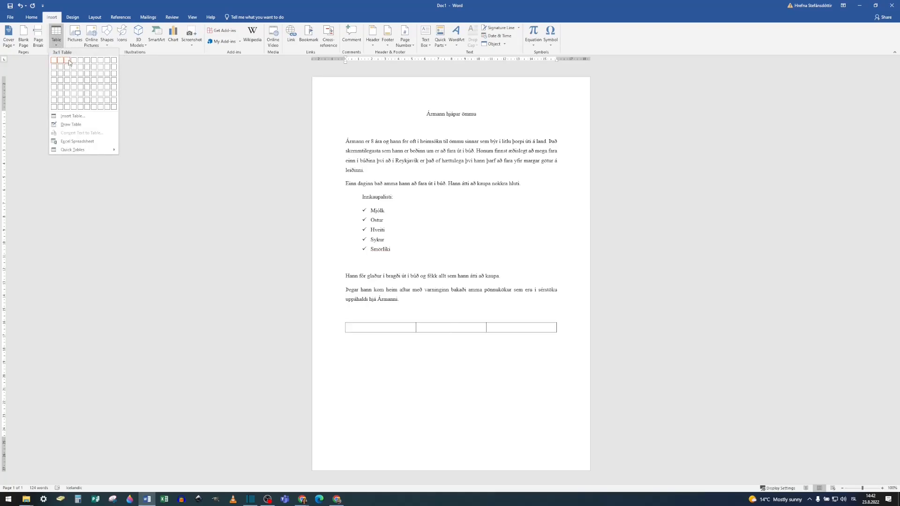
click(95, 74)
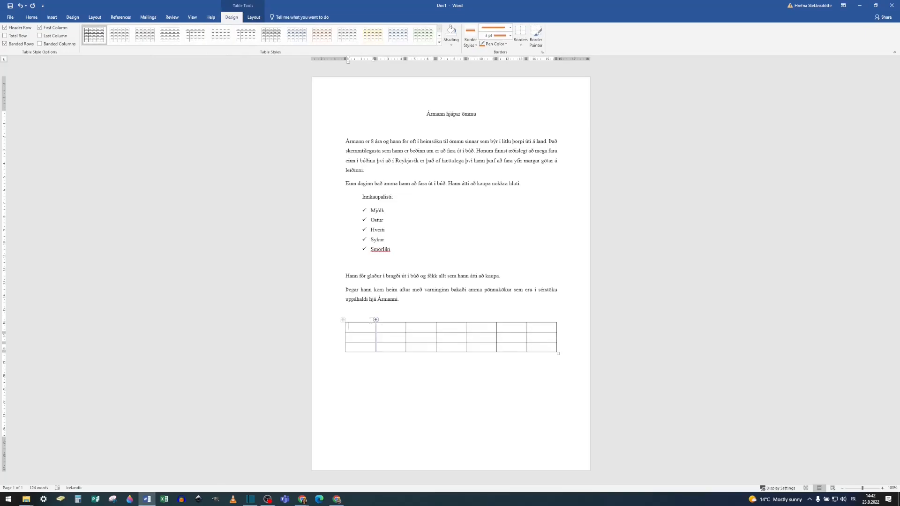
Step: Select the whole table and choose the double-line style in its border settings
click(343, 321)
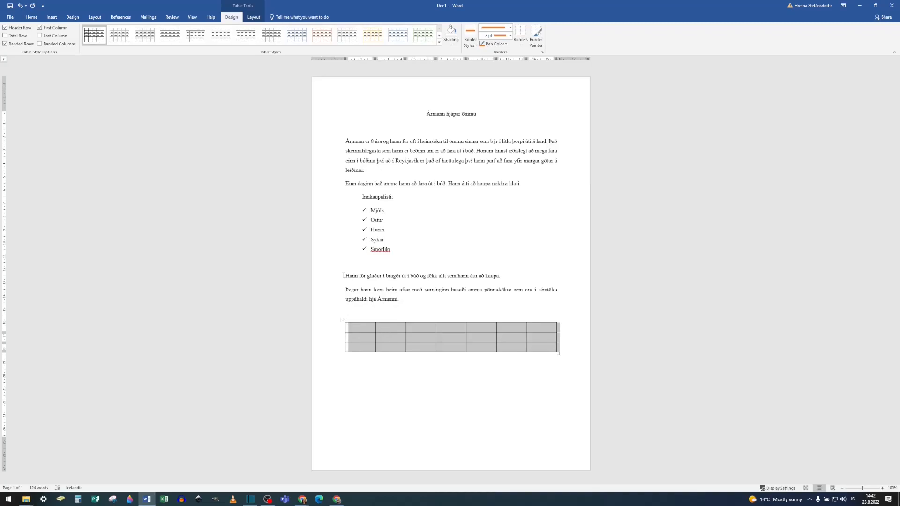
click(32, 17)
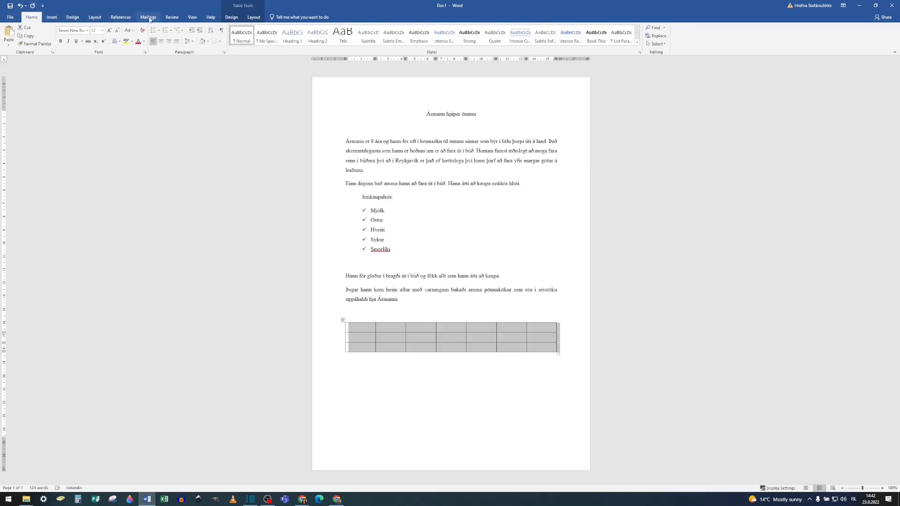
click(221, 42)
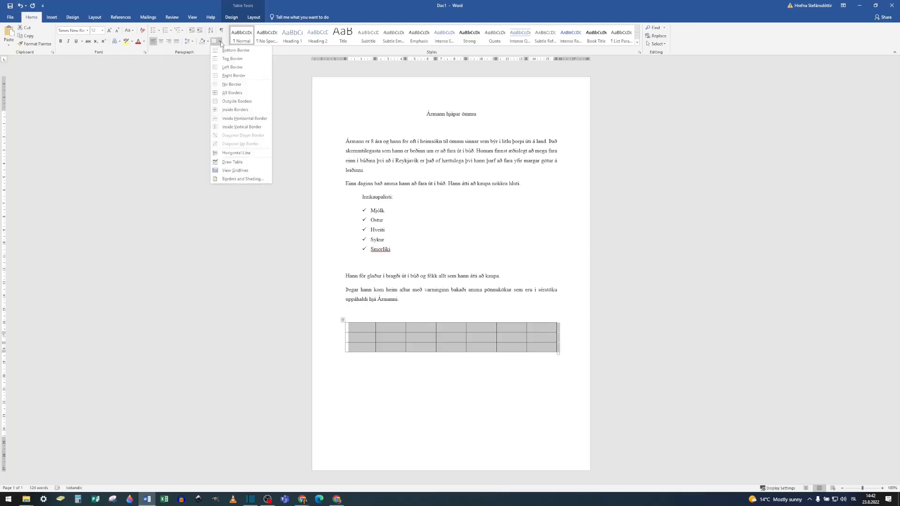
click(249, 179)
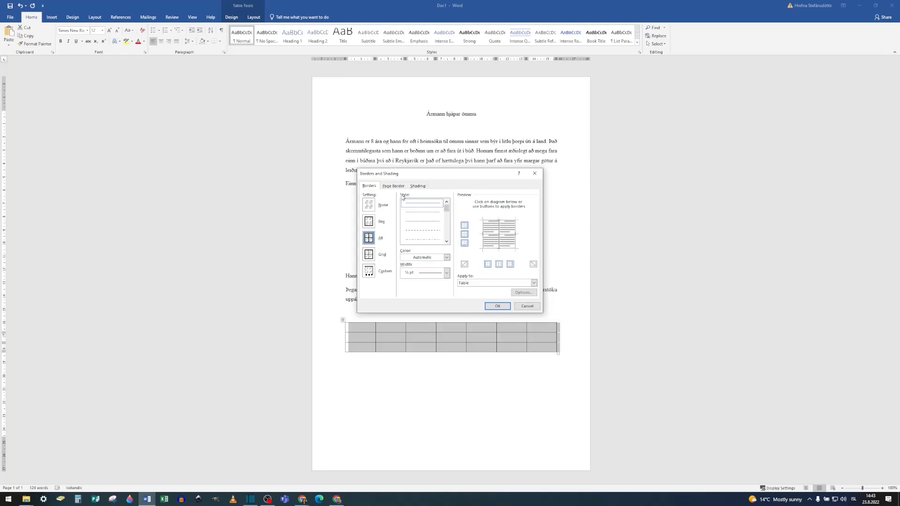
click(446, 241)
click(446, 242)
click(446, 241)
click(446, 241)
click(430, 223)
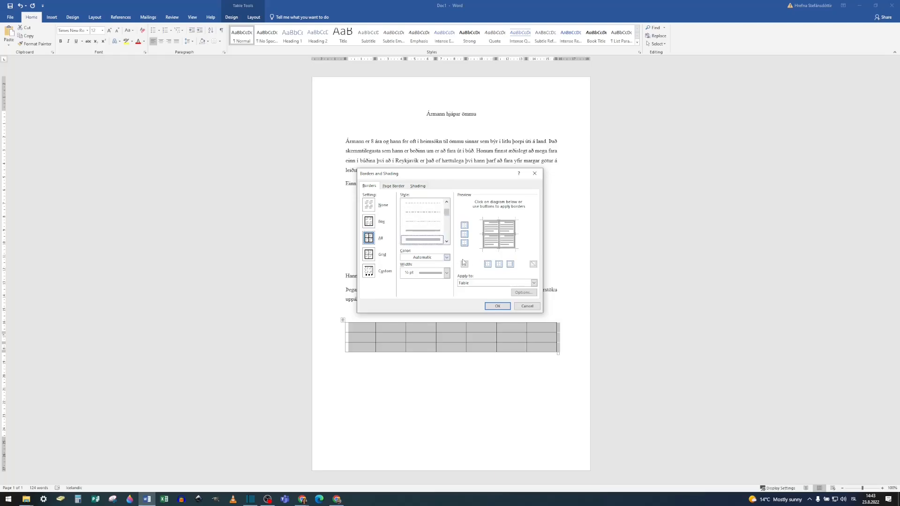
Step: Colour the table's double-line borders orange and apply the border settings
click(436, 261)
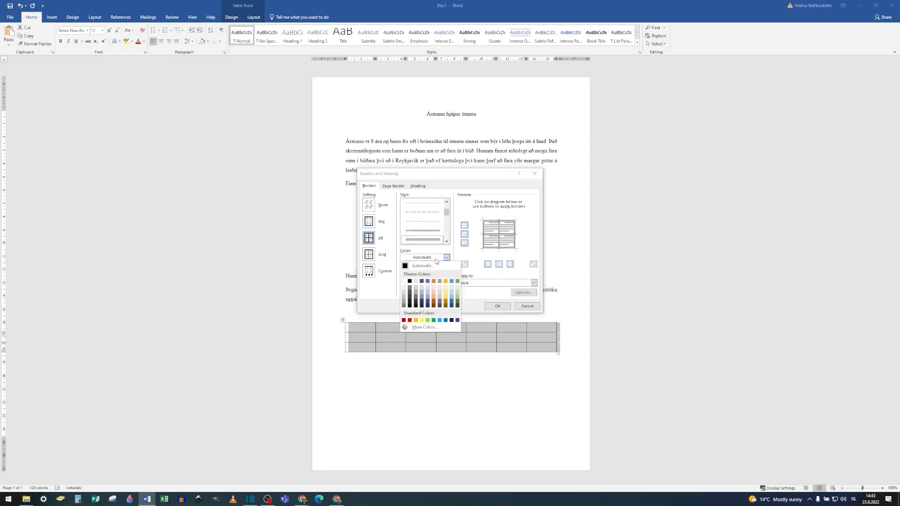
click(433, 301)
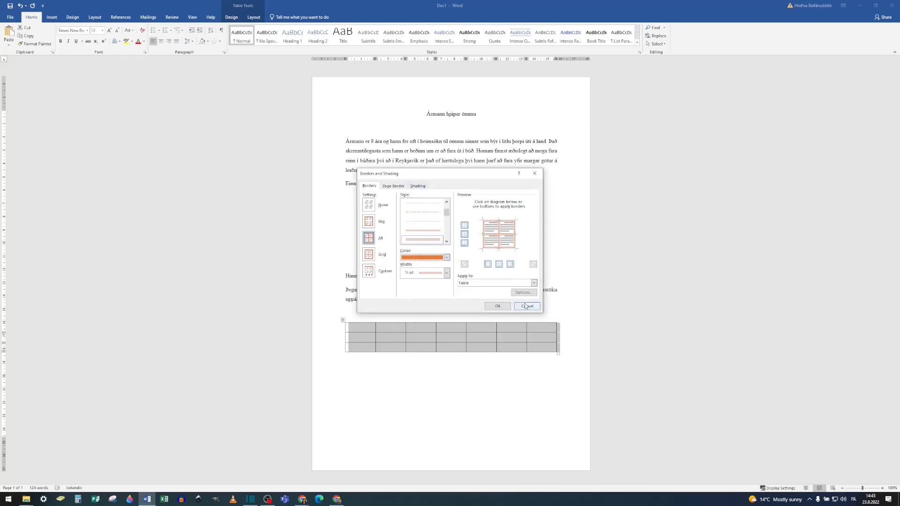
click(496, 306)
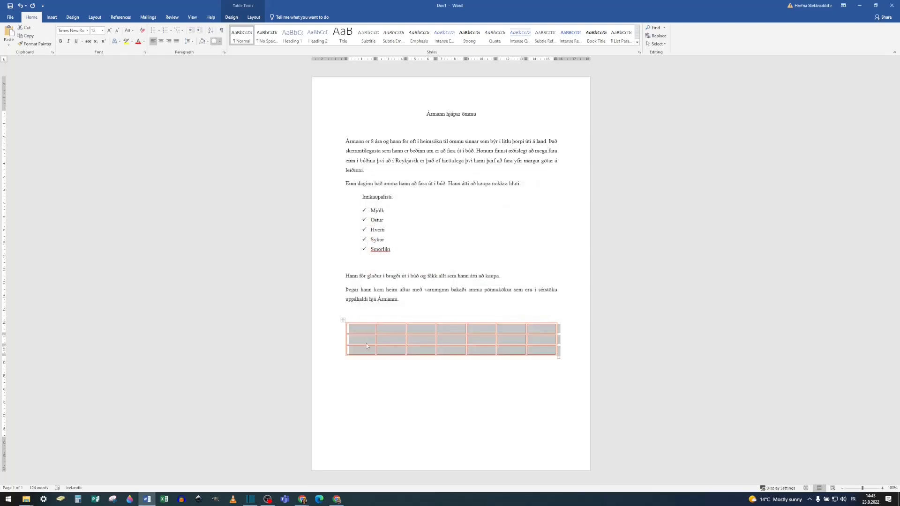
click(393, 373)
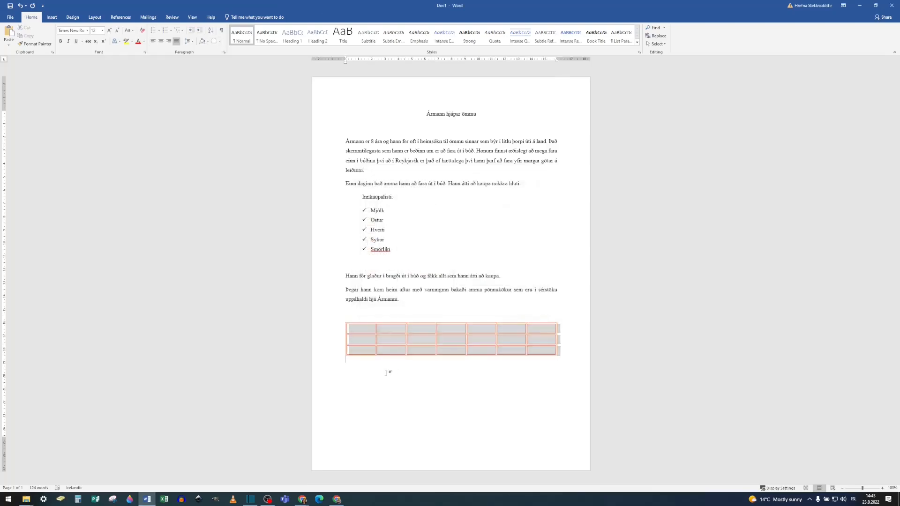
Step: Enter Sunnudagur, Mánudagur, Þriðjudagur, Miðvikudagur, Fimmtudagur, Föstudagur and Laugardagur across the cells of the table's first row
click(359, 328)
text(Sunnudagur)
key(Tab)
text(Mánudagur)
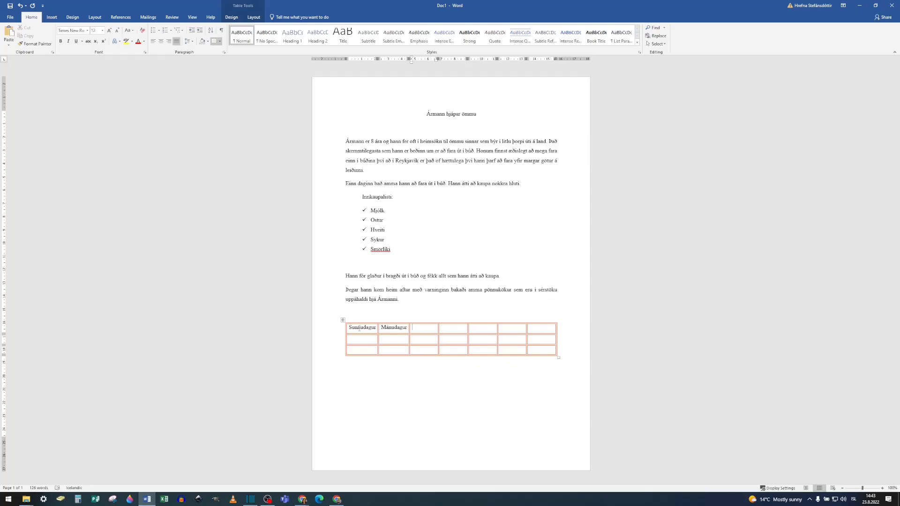
text(Þriðjudagur)
key(Tab)
text(Miðvikudagur)
key(Tab)
text(Fimmtudagur)
key(Tab)
text(Föstudagur)
key(Tab)
text(Laugardagur)
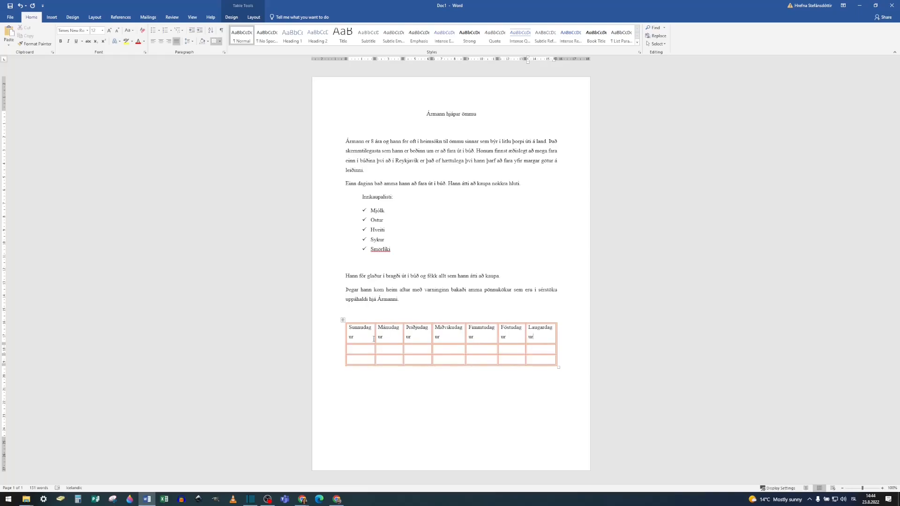
Step: Set the weekday names in the table's first row to font size 10 and centre them
drag(535, 337, 372, 337)
double_click(377, 229)
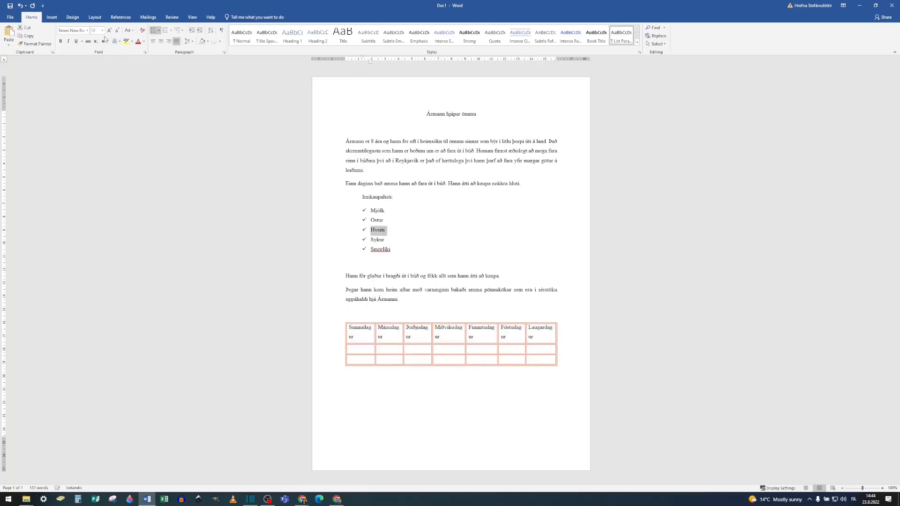
click(102, 30)
click(95, 53)
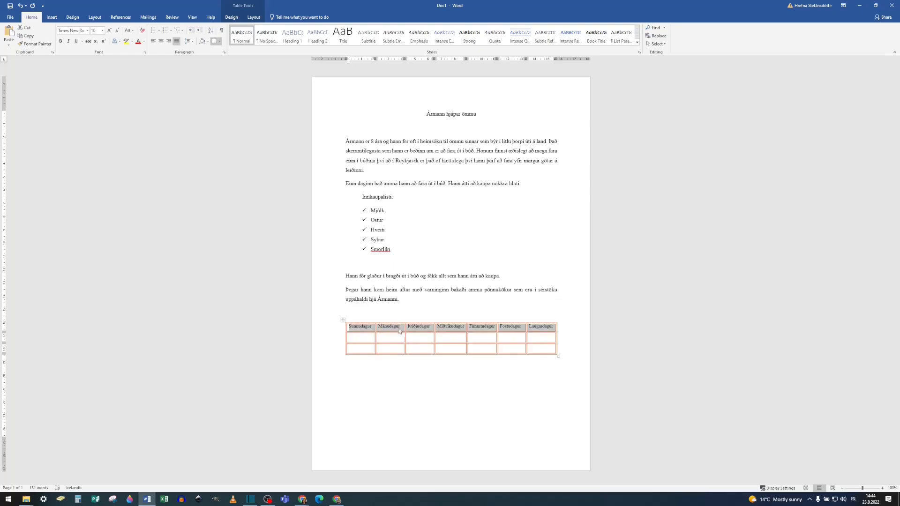
click(161, 42)
click(323, 230)
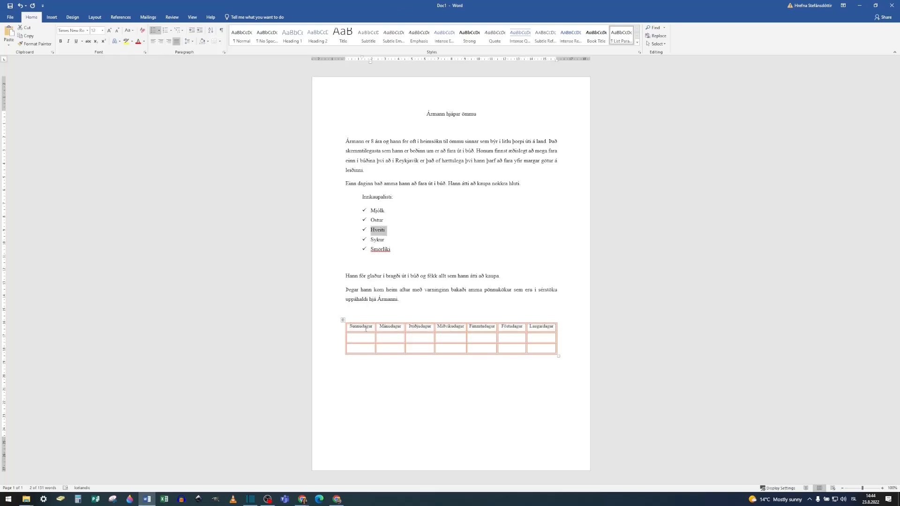
Step: Shade the cells of the weekday header row with a light orange fill
drag(349, 328, 552, 328)
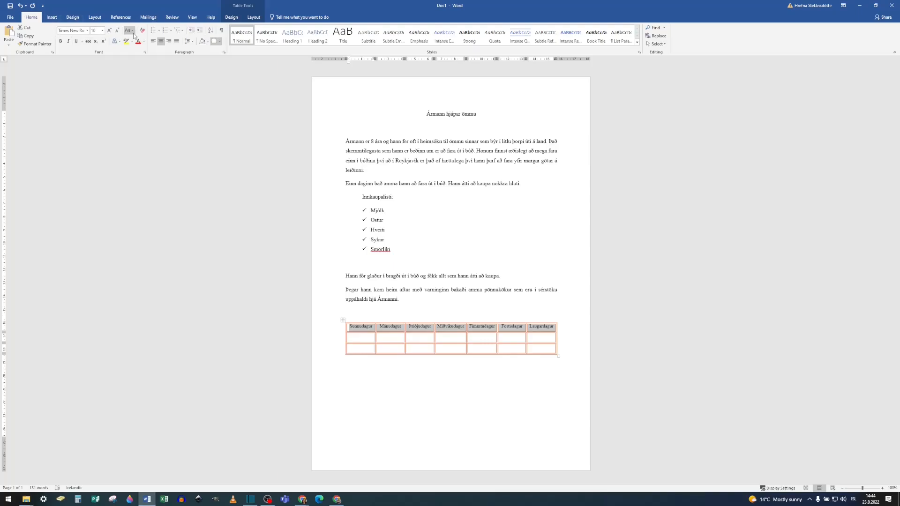
click(221, 42)
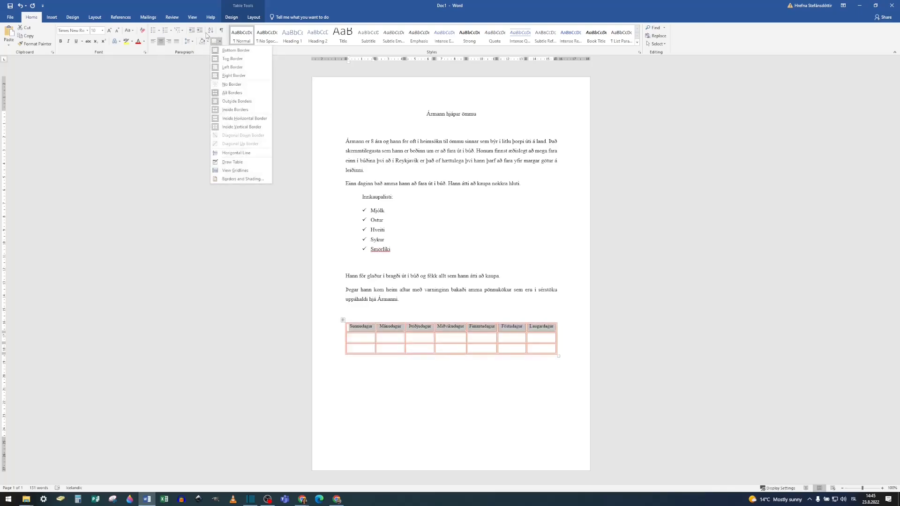
click(241, 179)
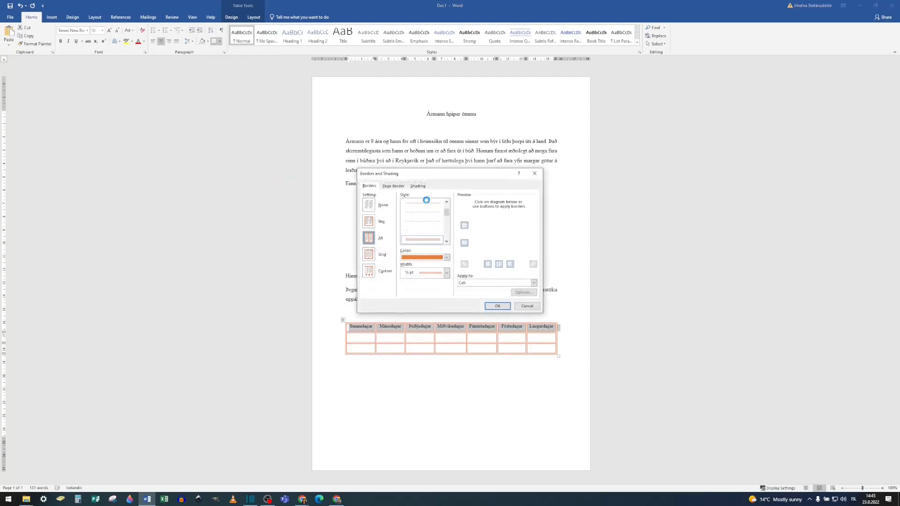
click(418, 186)
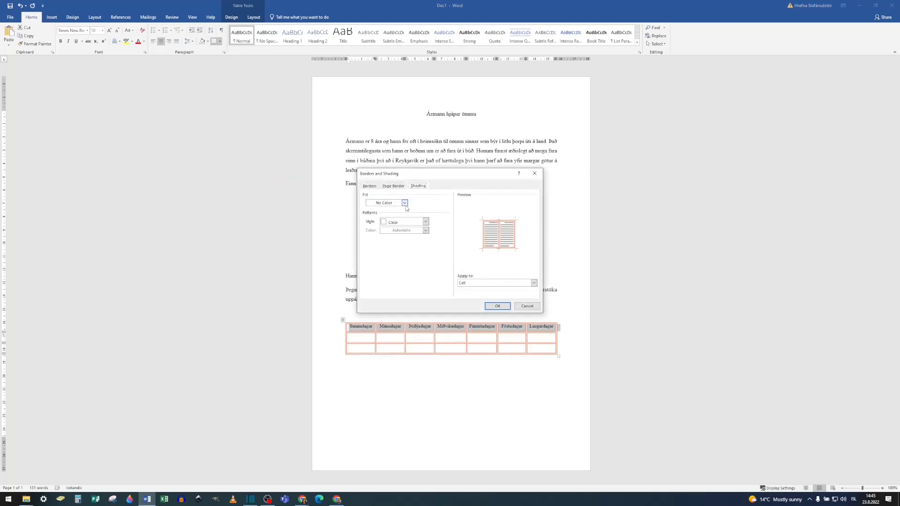
click(405, 206)
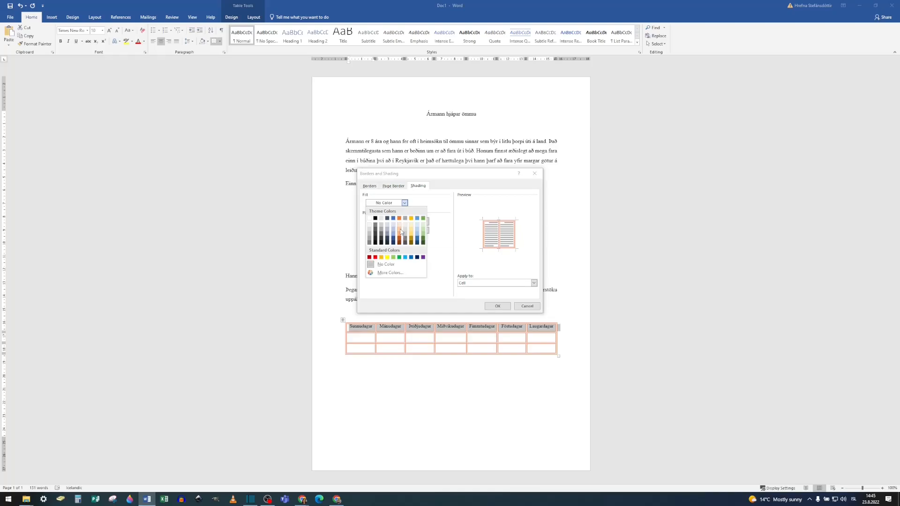
click(399, 230)
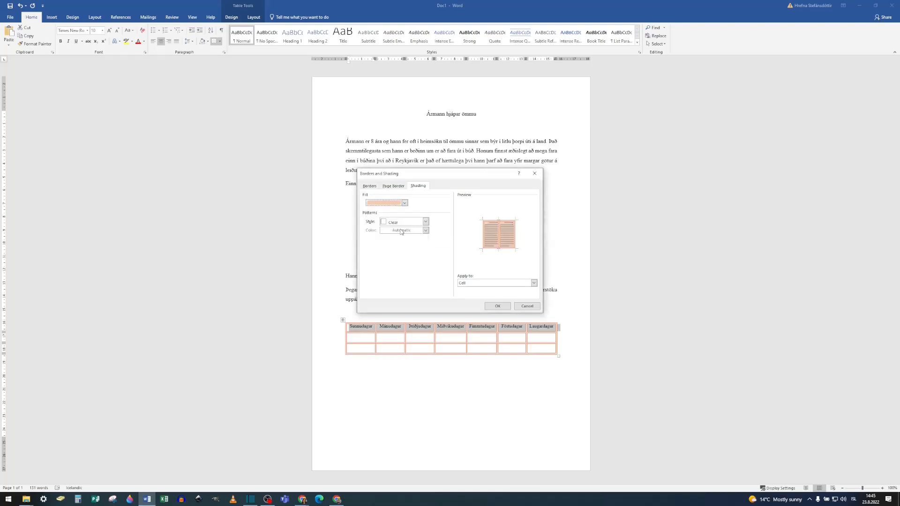
click(497, 306)
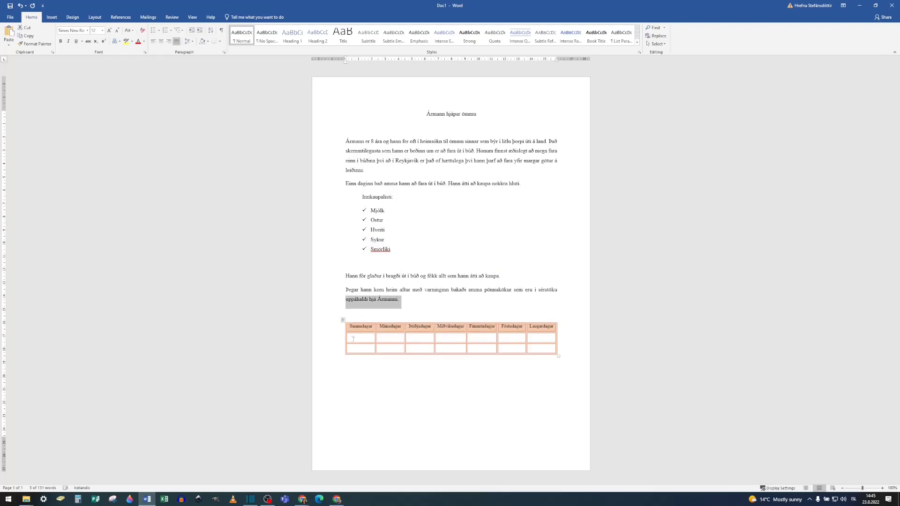
Step: Enter "Skóli 8-12" in the second row under Sunnudagur through Miðvikudagur, and "Skóli" under Fimmtudagur
click(355, 339)
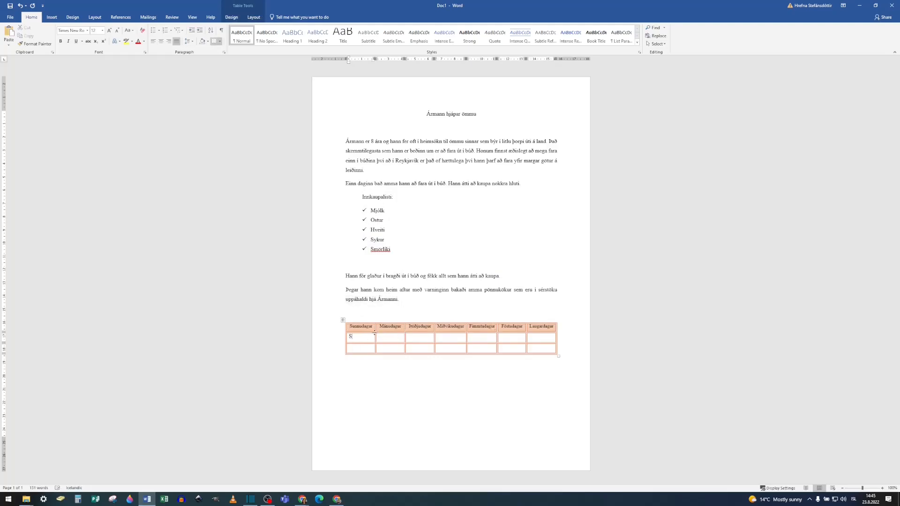
text(Skóli 8-12)
key(Tab)
text(Skóli 8-12)
text(Skóli 8-12)
text(Skóli 8-12)
text(Skóli)
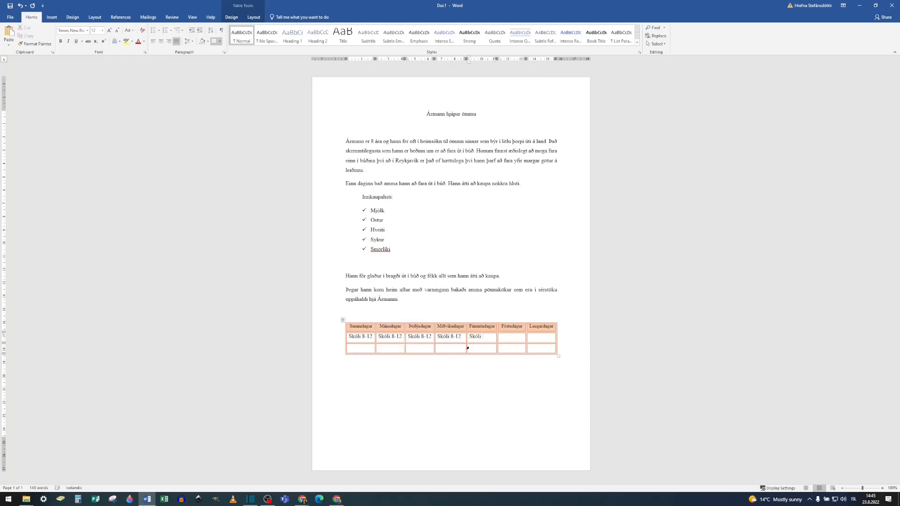
Step: Copy "Skóli 8-12" into the Fimmtudagur and Föstudagur cells of the second row, and clear the Sunnudagur cell
drag(462, 336, 437, 336)
key(ctrl+c)
drag(486, 337, 468, 336)
key(ctrl+v)
key(ctrl+v)
drag(374, 337, 347, 336)
key(Delete)
Step: Enter "Fótbolti 15-16" in the third row under Mánudagur and copy it to the Miðvikudagur and Fimmtudagur cells
click(390, 351)
text(Fótbolti 15-)
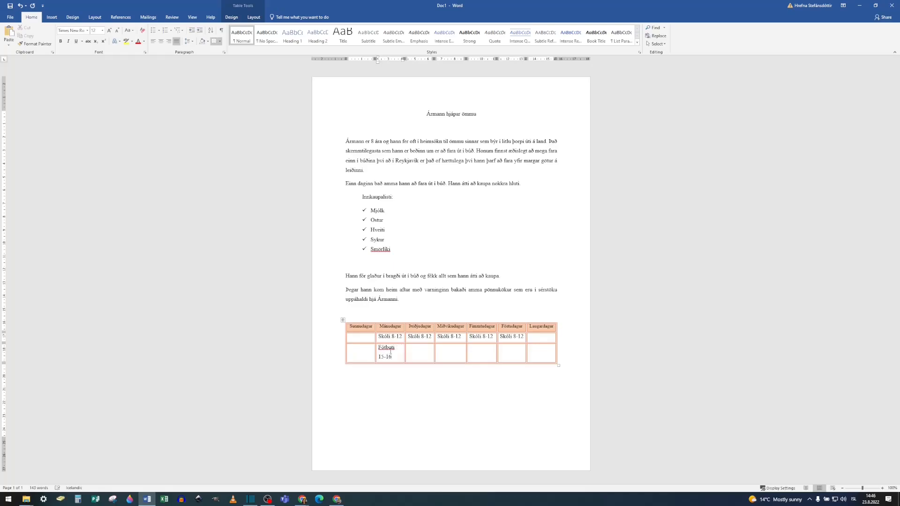
drag(400, 355, 378, 347)
key(ctrl+c)
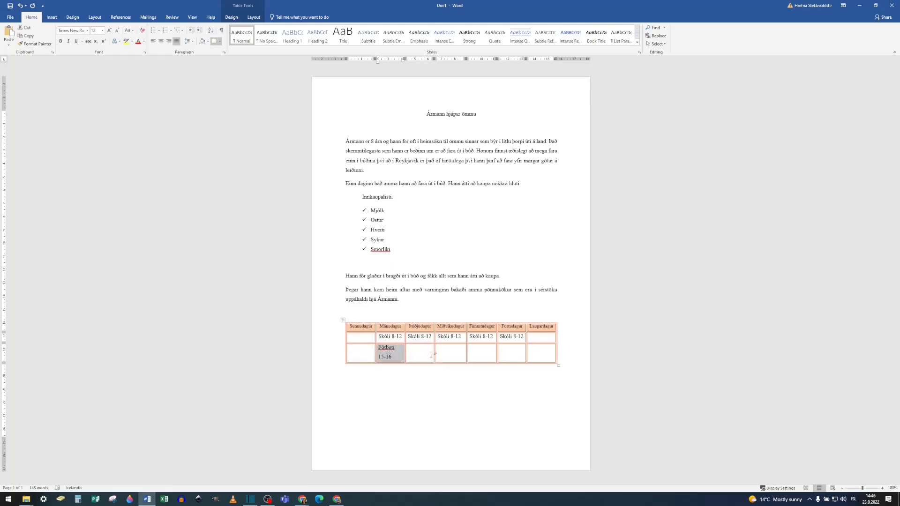
click(455, 354)
key(ctrl+v)
click(486, 354)
key(ctrl+v)
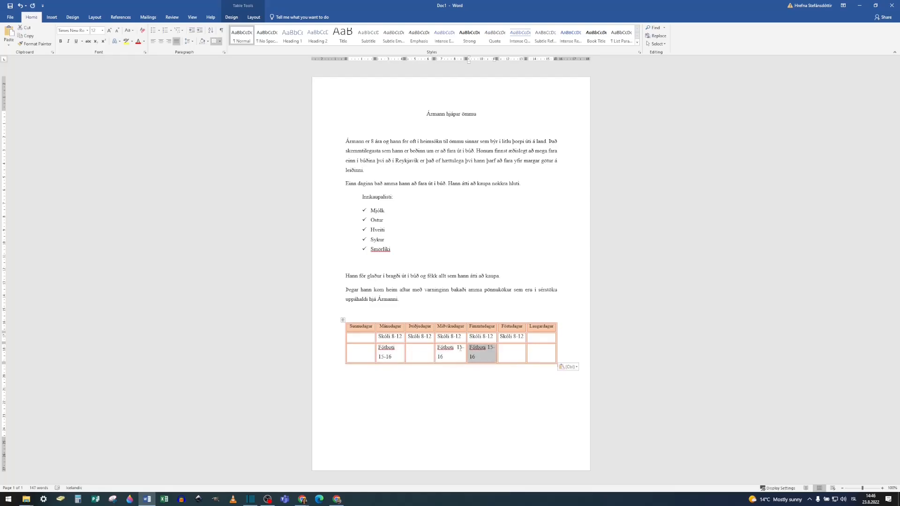
Step: Change the Fótbolti time under Miðvikudagur to 14-15
drag(459, 348, 463, 348)
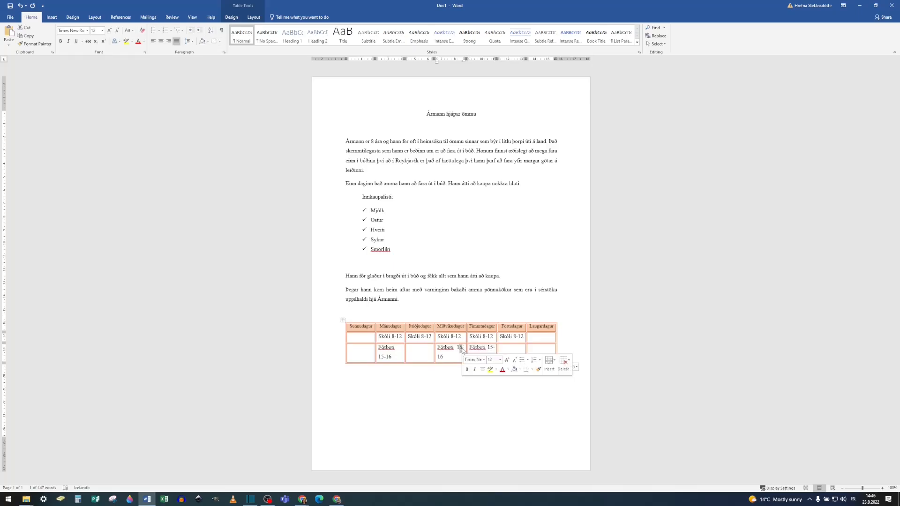
text(4)
double_click(441, 357)
text(15)
click(398, 411)
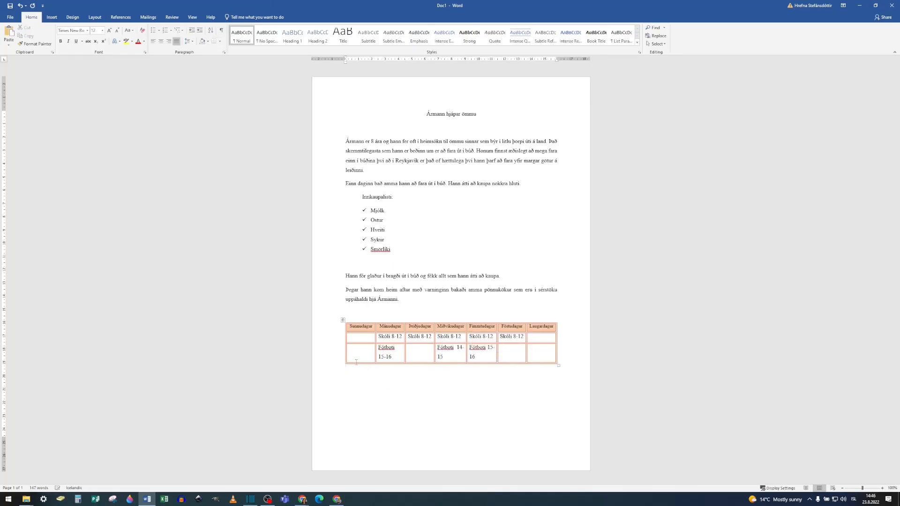
Step: Shade the Fótbolti cell under Mánudagur with a light gold fill
click(384, 354)
mouse_move(395, 359)
mouse_down()
mouse_move(359, 350)
mouse_move(389, 358)
mouse_move(381, 351)
mouse_up()
click(395, 360)
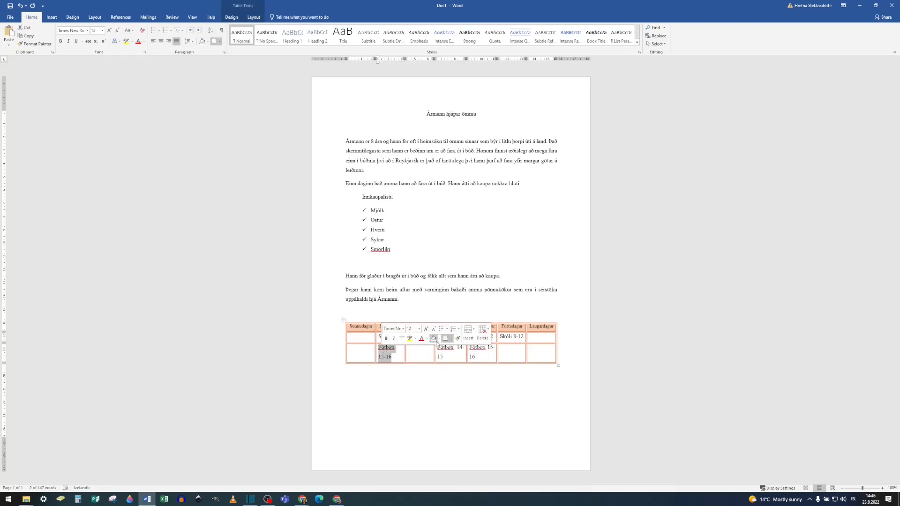
click(439, 338)
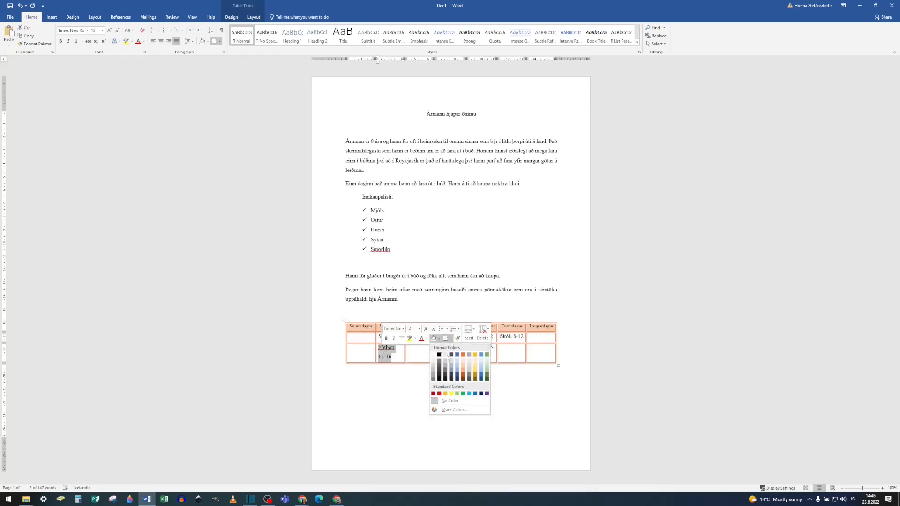
click(475, 369)
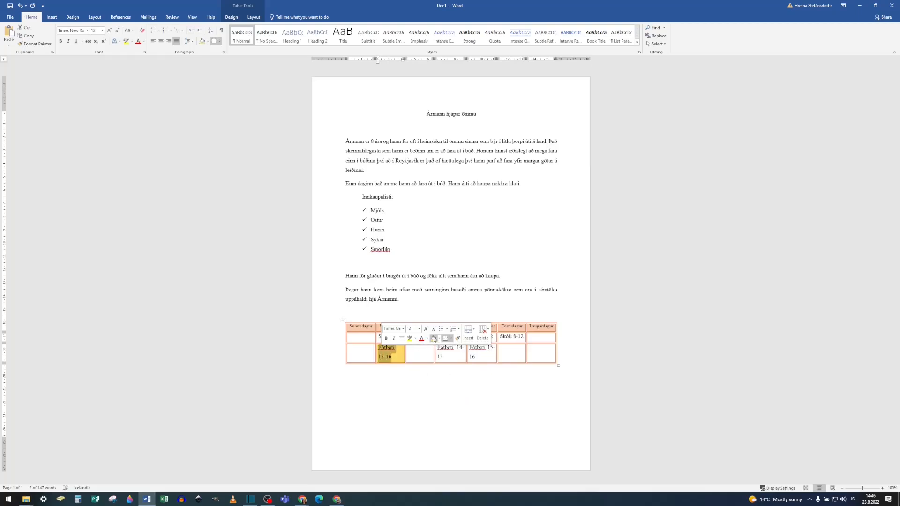
Step: Apply the same gold fill to the Fótbolti cells under Miðvikudagur and Fimmtudagur
click(445, 360)
mouse_move(446, 360)
mouse_down()
mouse_move(419, 358)
mouse_move(447, 358)
mouse_up()
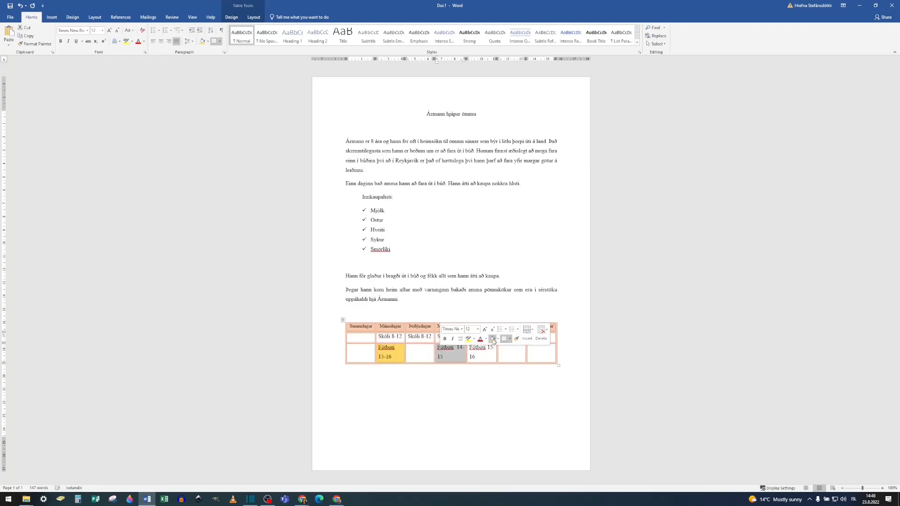
click(497, 338)
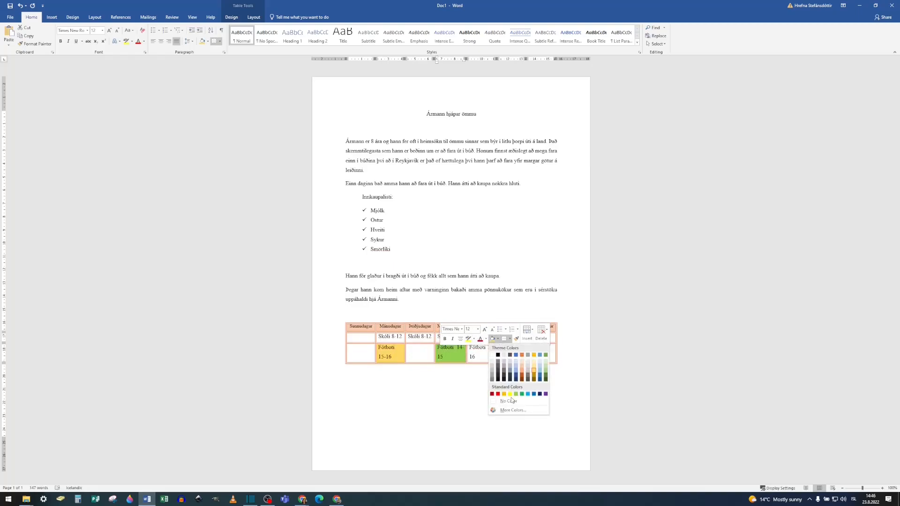
click(535, 371)
drag(476, 357, 470, 349)
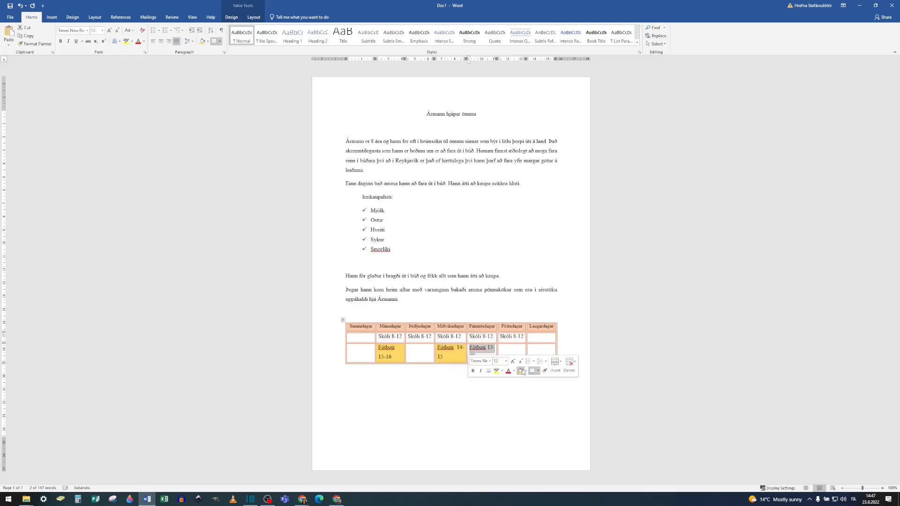
click(521, 371)
click(505, 396)
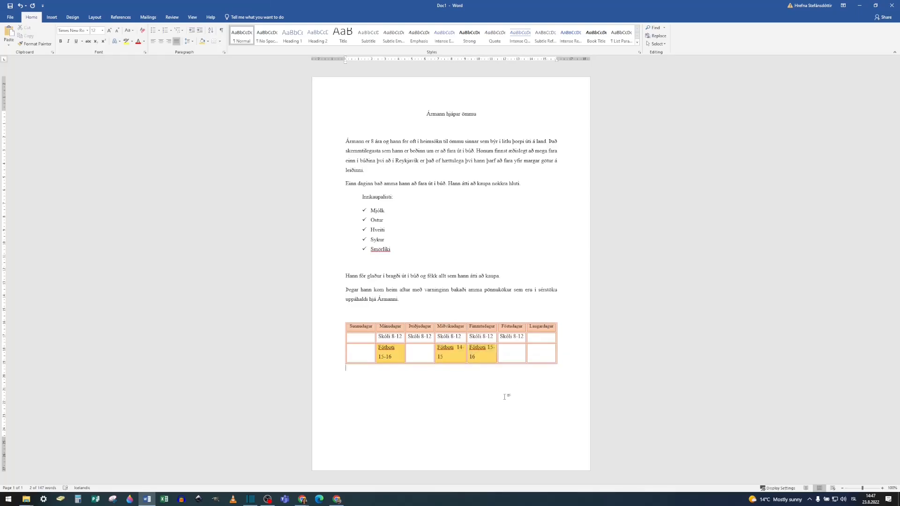